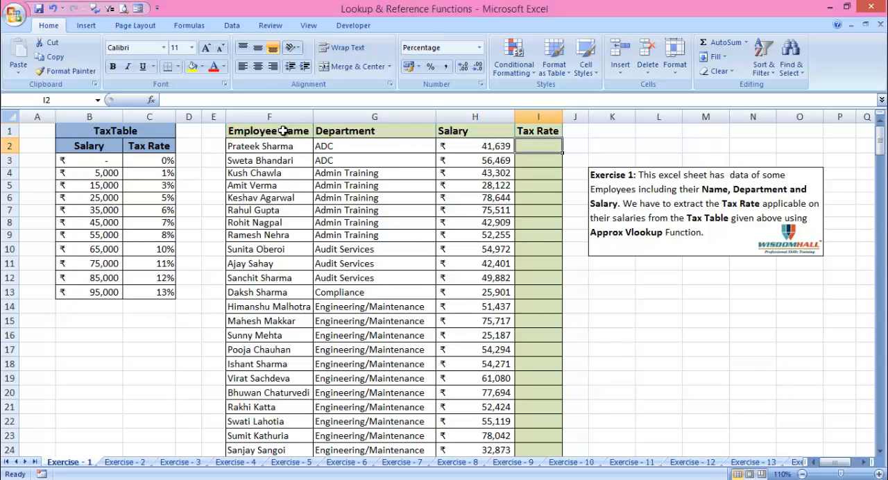
Examine the employee list's name, department, salary and tax rate columns, and the salary and rate columns of the TaxTable
left_click_drag(282, 131, 285, 273)
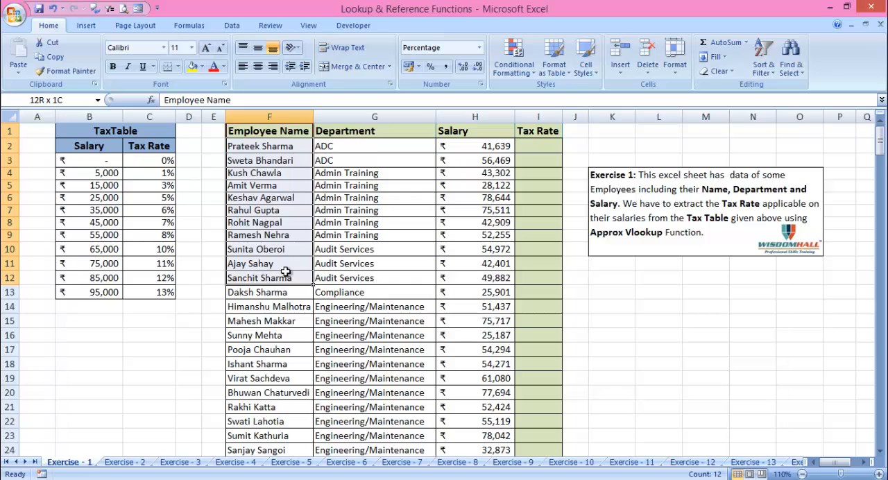
left_click(372, 134)
left_click(380, 247)
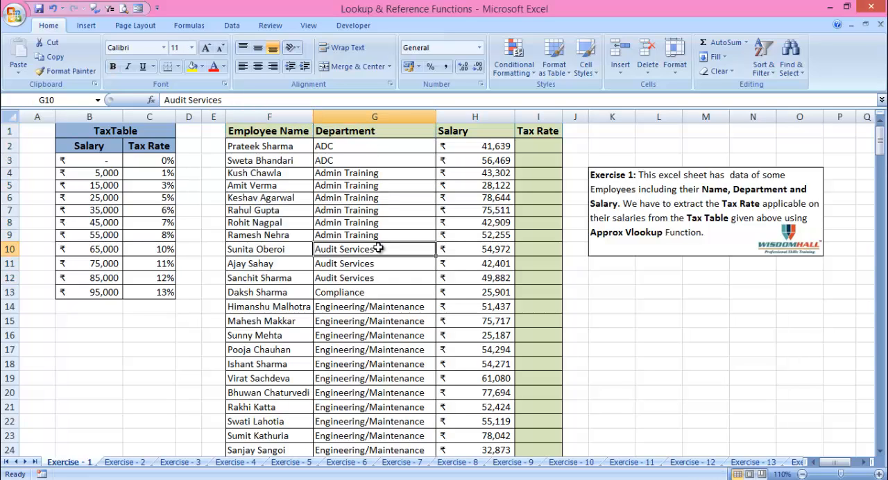
left_click(479, 147)
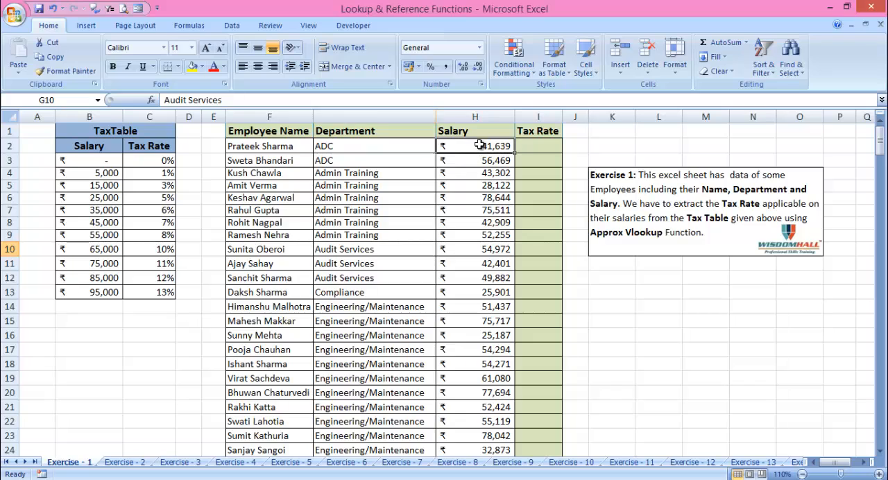
left_click(479, 198)
left_click(476, 262)
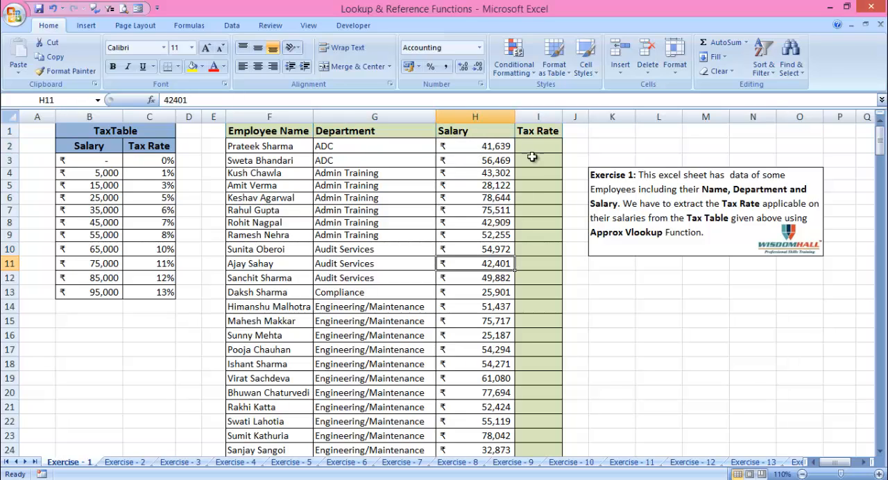
left_click(537, 146)
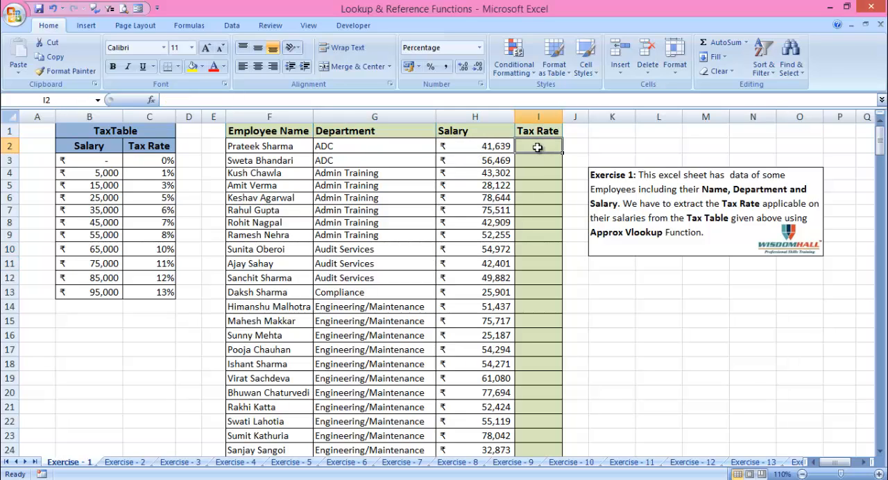
left_click_drag(82, 130, 158, 290)
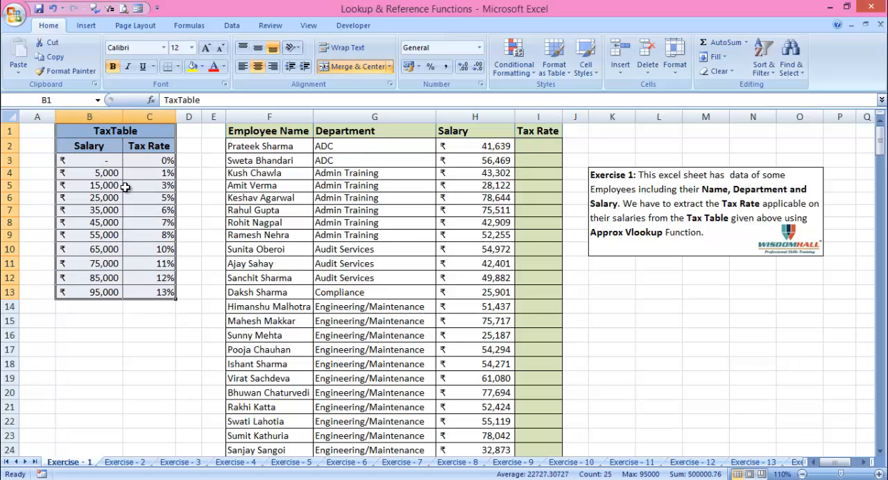
left_click(107, 148)
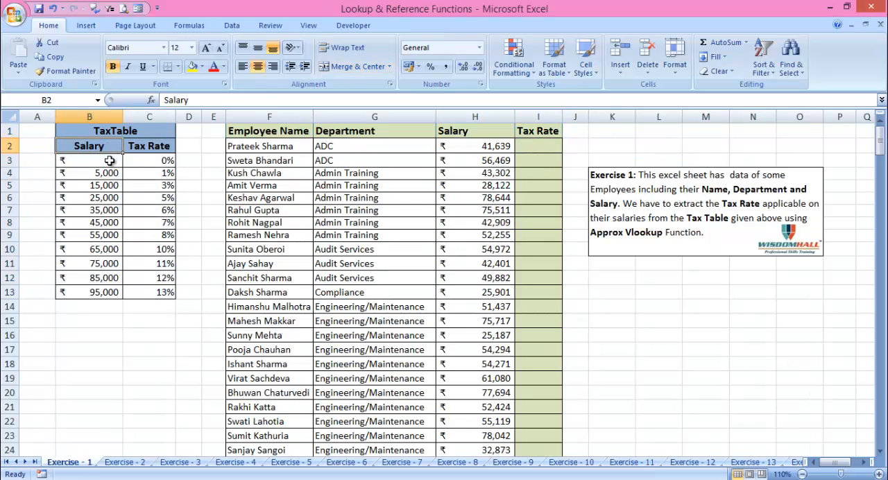
left_click(163, 146)
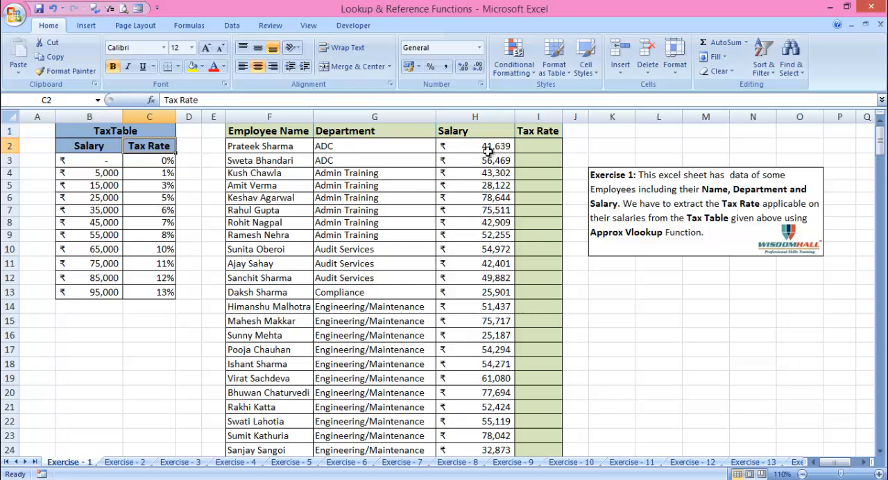
Start a VLOOKUP formula in I2 with the first employee's salary, H2, as the lookup value
left_click(527, 145)
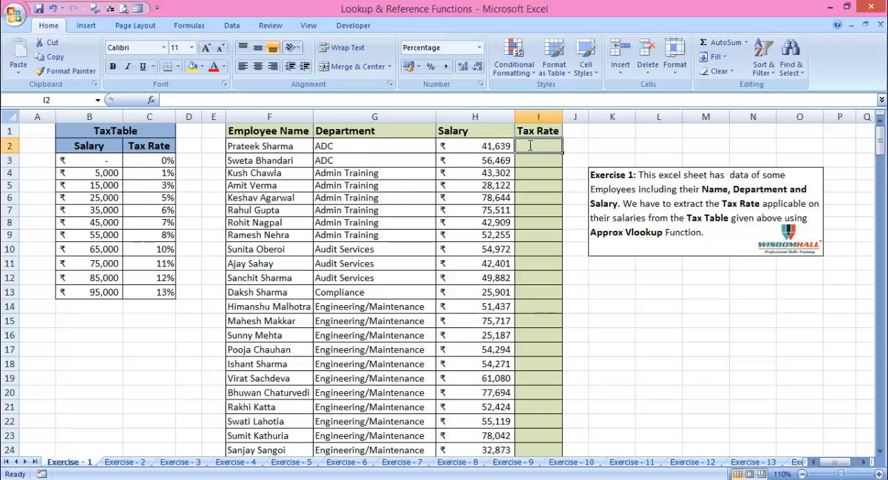
type("=vl")
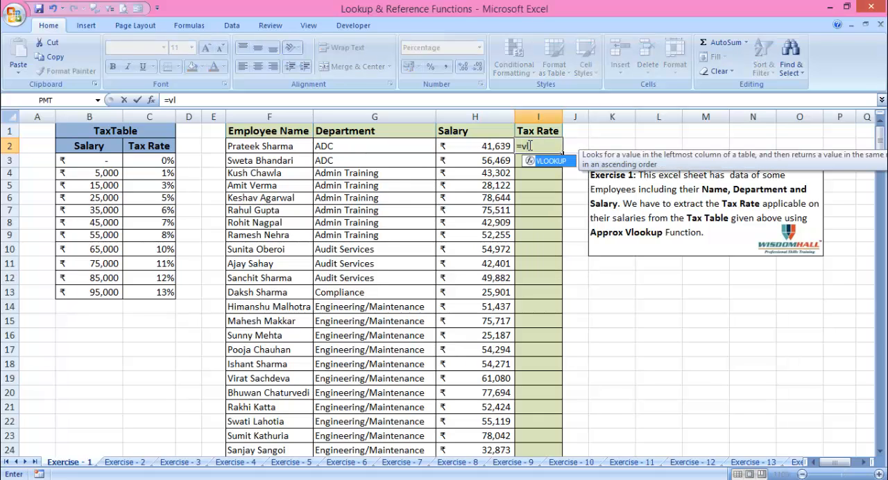
key("Tab")
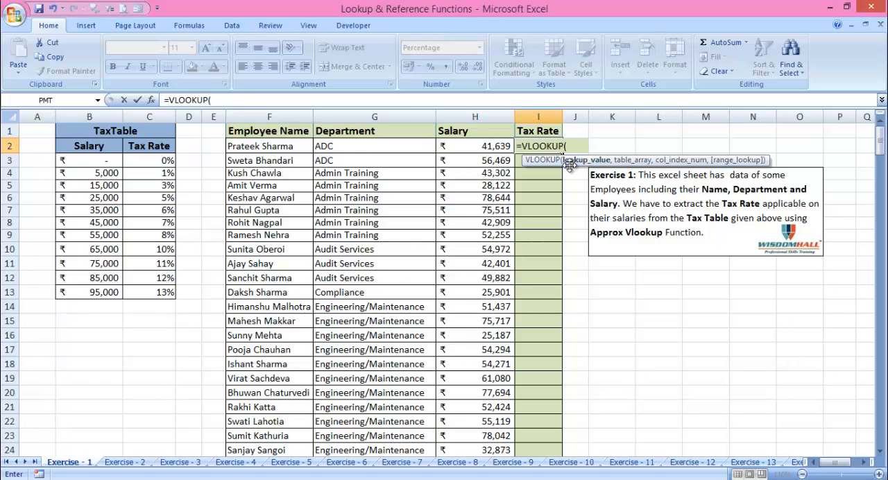
left_click(487, 146)
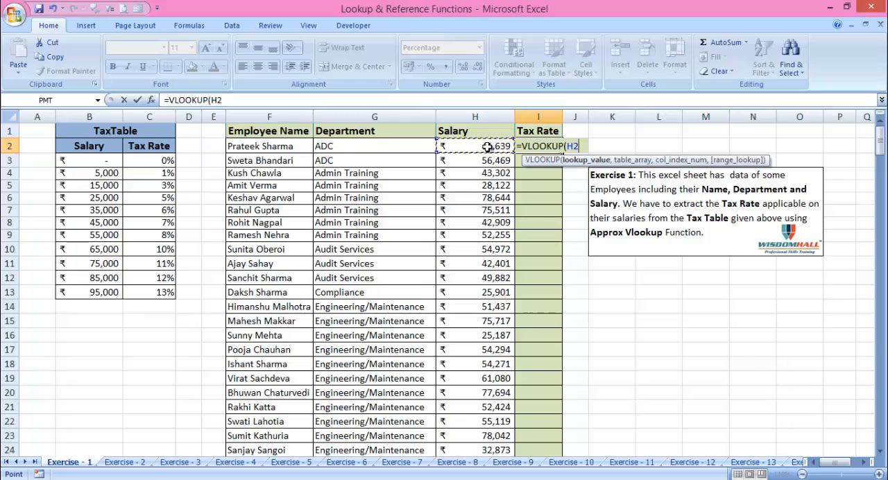
type(",")
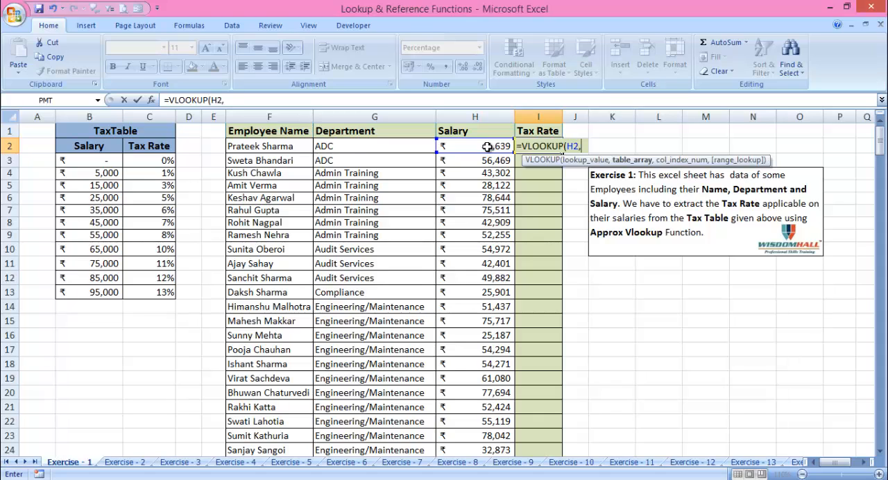
Set the VLOOKUP's table array to the TaxTable data range B3:C13, leaving out the header row
left_click_drag(71, 146, 154, 293)
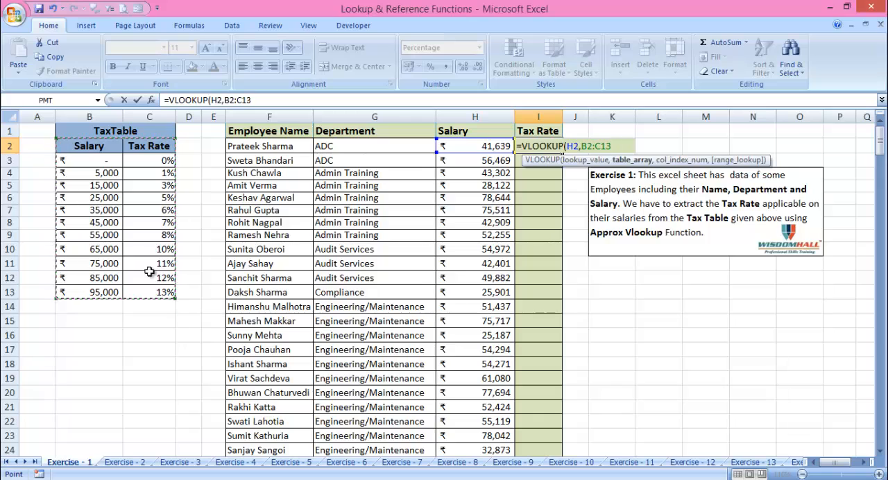
left_click_drag(90, 161, 155, 307)
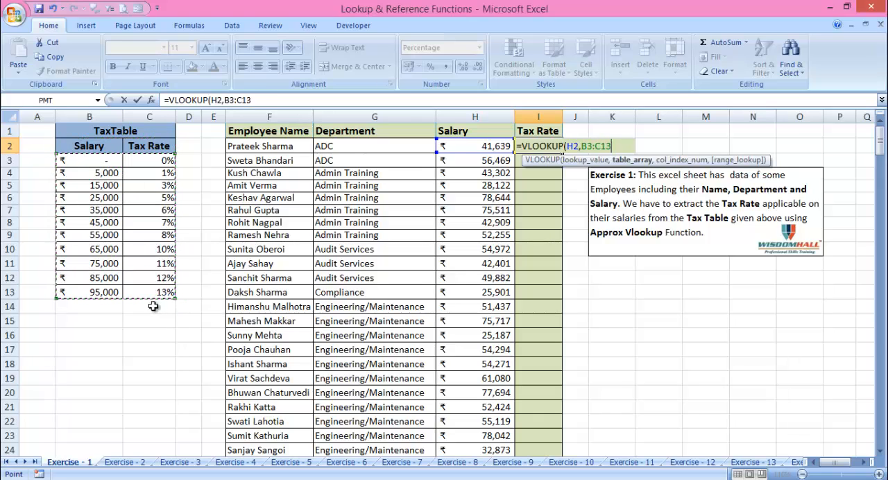
left_click(104, 148)
left_click_drag(113, 156, 163, 293)
type(",")
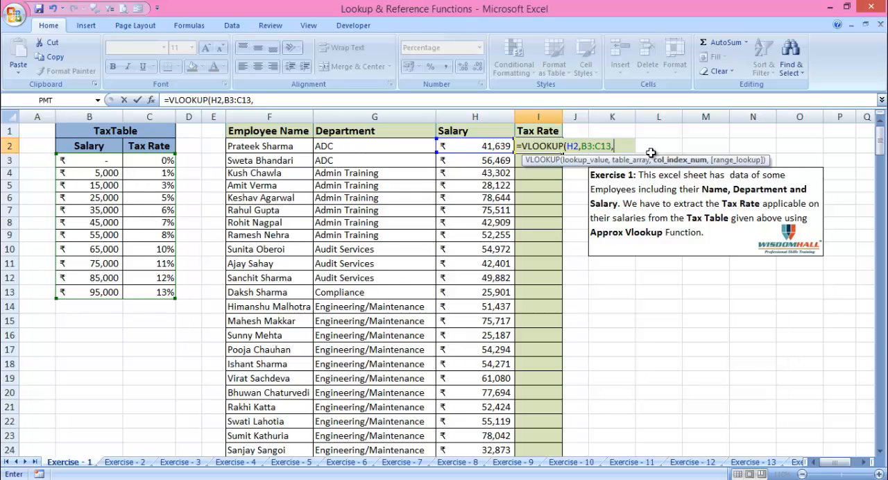
Complete the VLOOKUP in I2 with column index 2 and TRUE for an approximate match
type("2,tru")
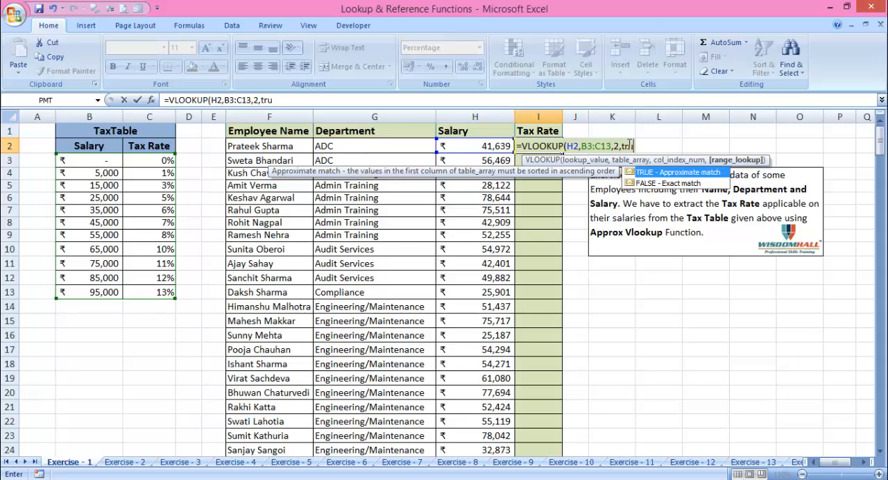
type("e)")
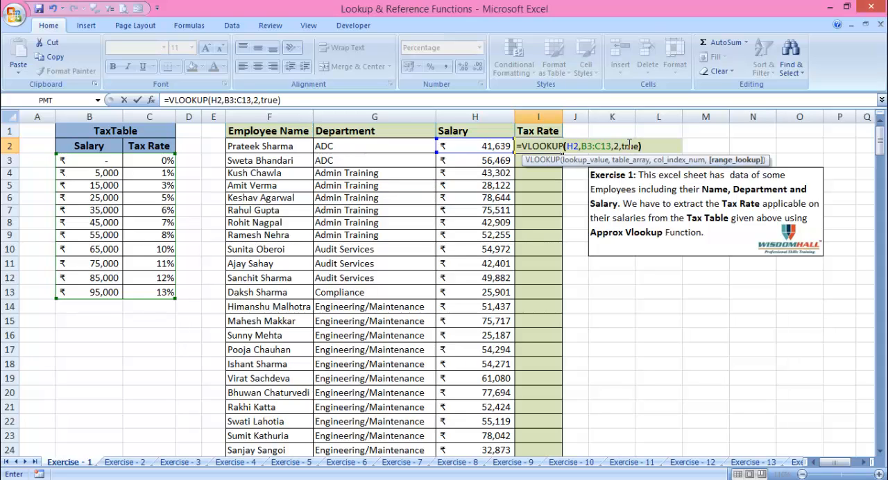
key("Return")
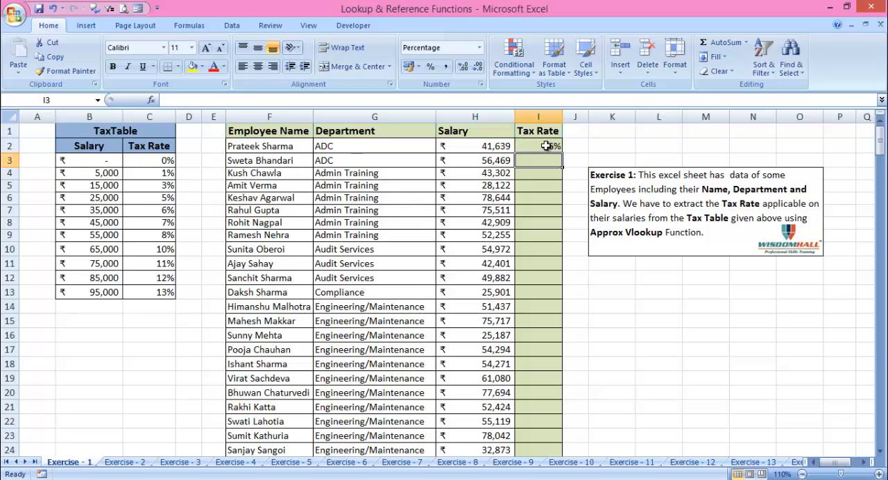
Replace TRUE with 1 as the range lookup argument in I2, and fill the formula down to I17
left_click(548, 146)
key("F2")
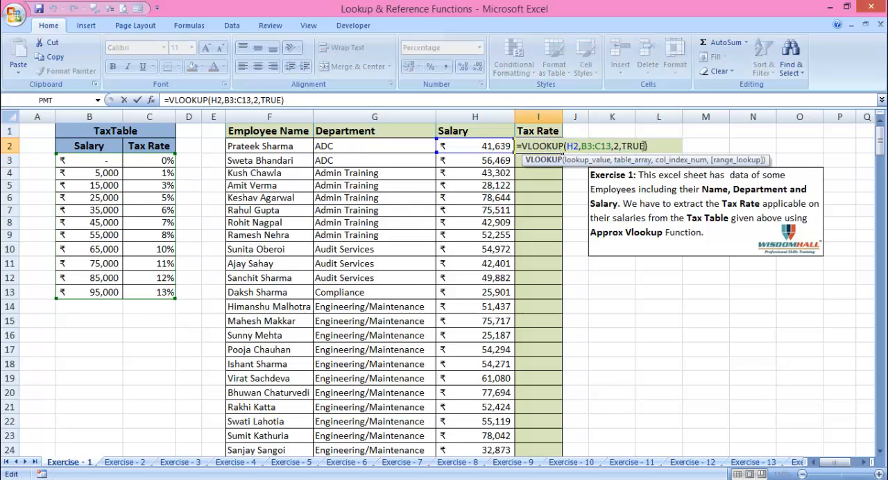
key("BackSpace")
key("BackSpace")
key("BackSpace")
key("BackSpace")
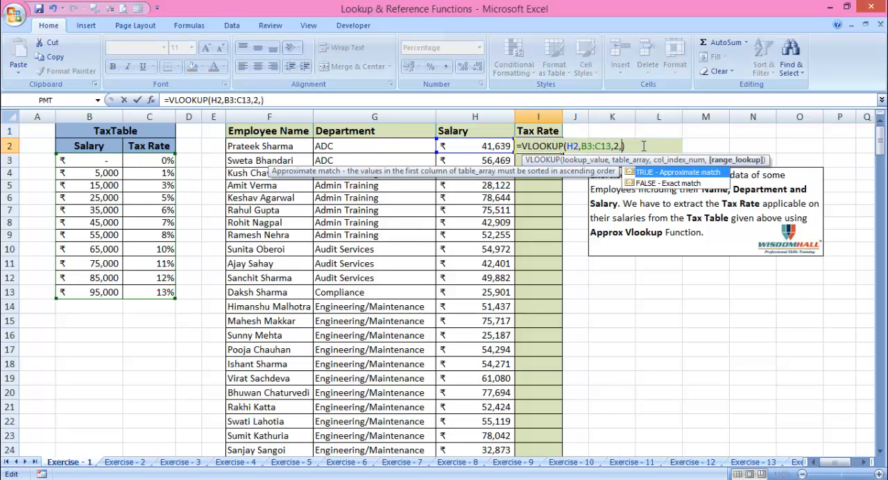
type("1")
key("Return")
left_click(547, 145)
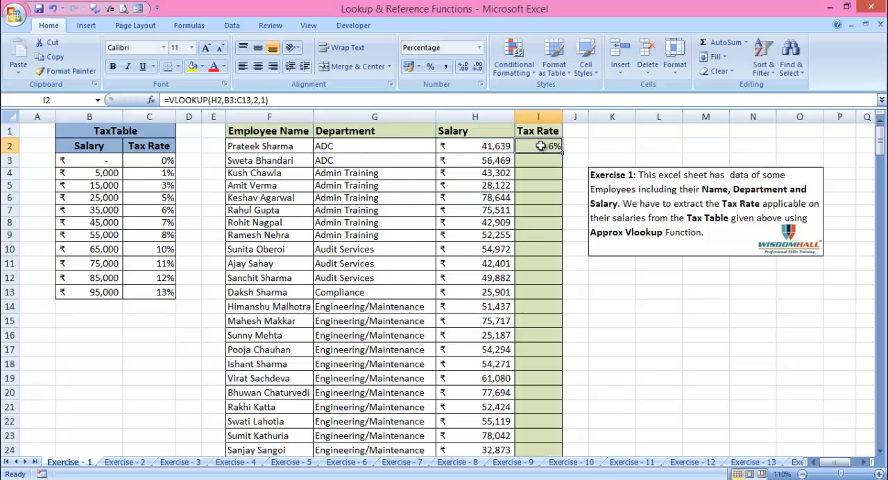
left_click_drag(562, 154, 549, 353)
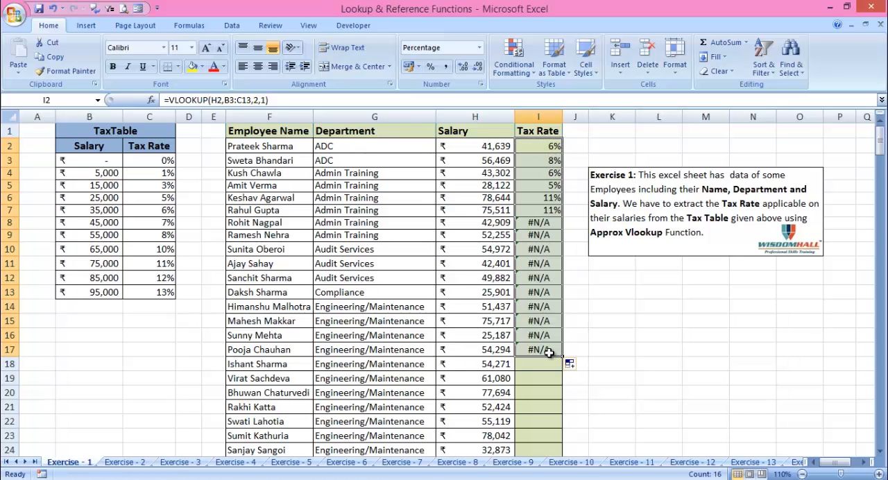
Inspect the copied Tax Rate formulas, comparing the table array references in I2, I5 and I6 with the TaxTable range
left_click(537, 159)
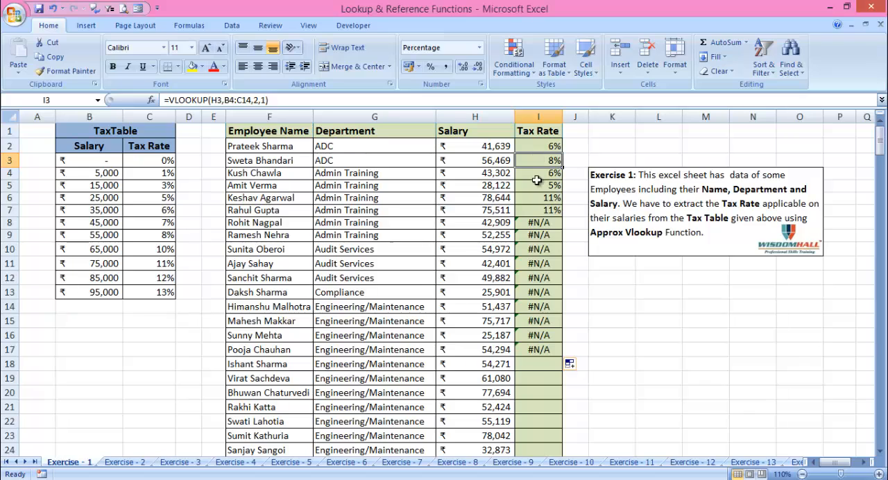
left_click(539, 184)
left_click(541, 239)
left_click(544, 290)
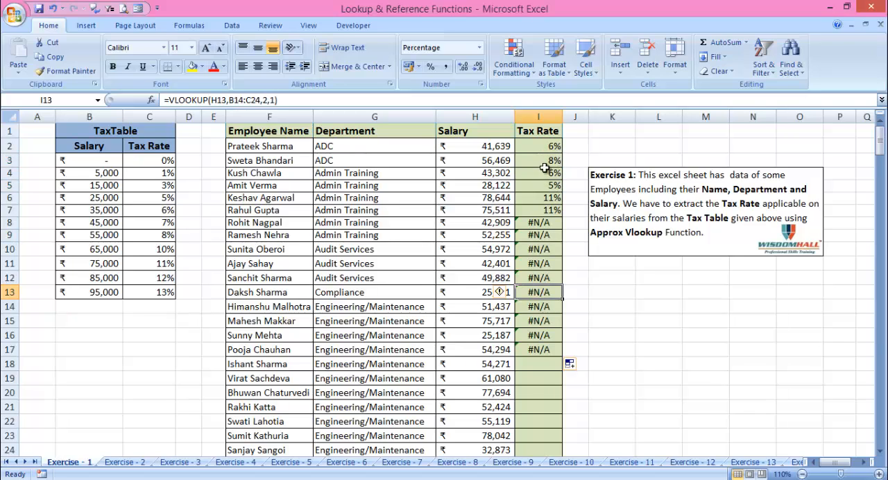
left_click(538, 147)
double_click(539, 146)
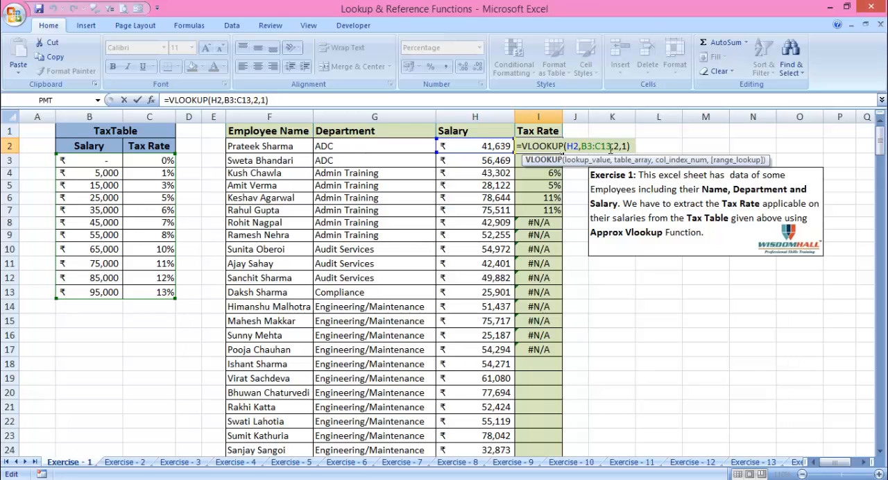
key("Escape")
double_click(539, 186)
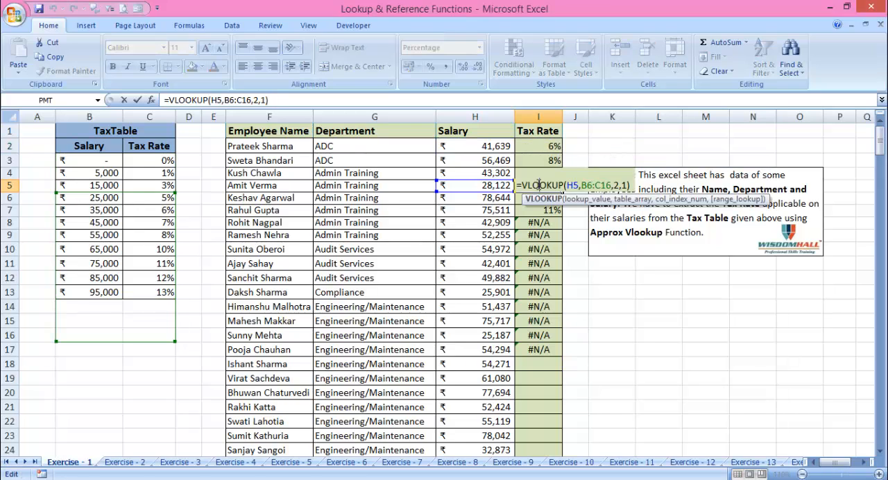
key("Escape")
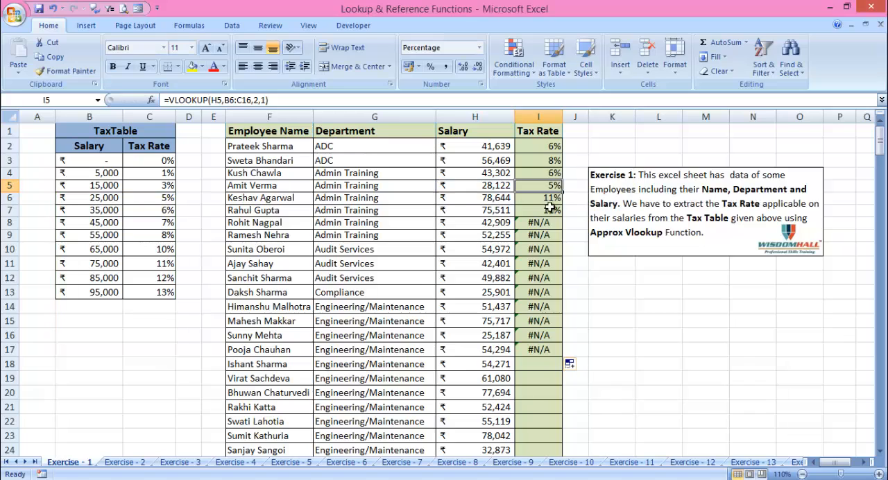
key("Down")
key("F2")
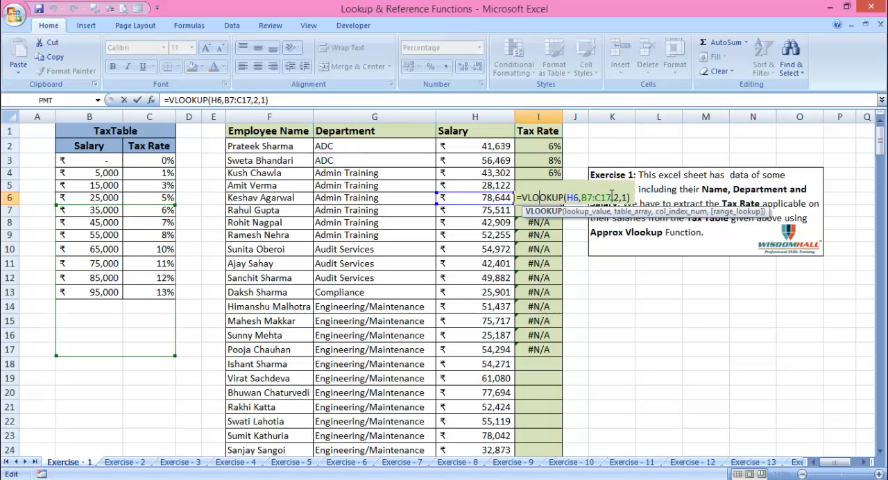
key("ctrl+Return")
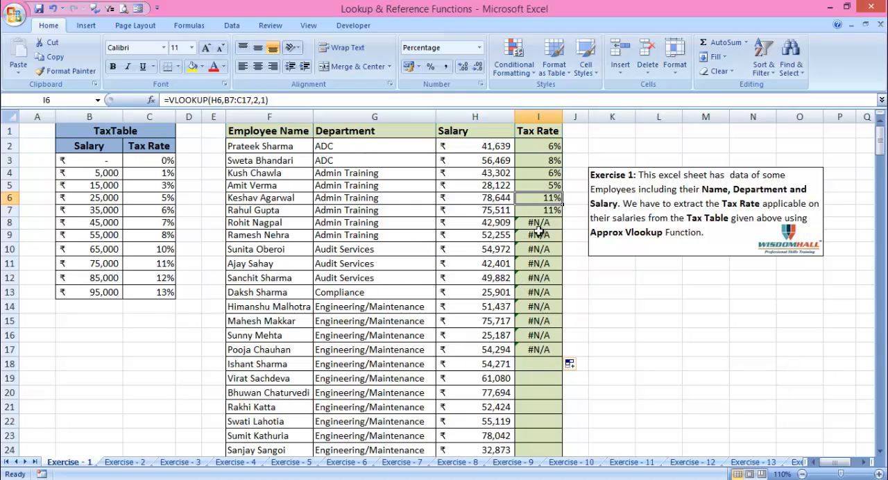
Make the table array in I2's VLOOKUP absolute as $B$3:$C$13 and reselect the cell
left_click(538, 146)
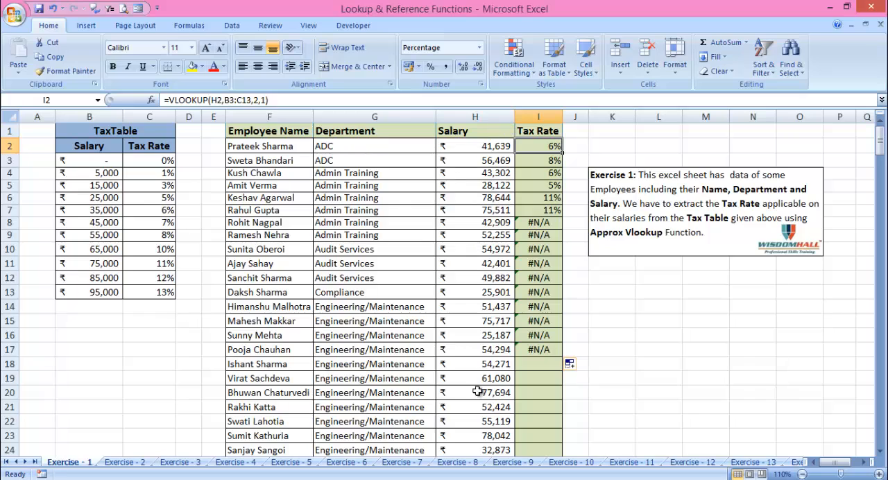
double_click(544, 146)
left_click_drag(611, 145, 581, 146)
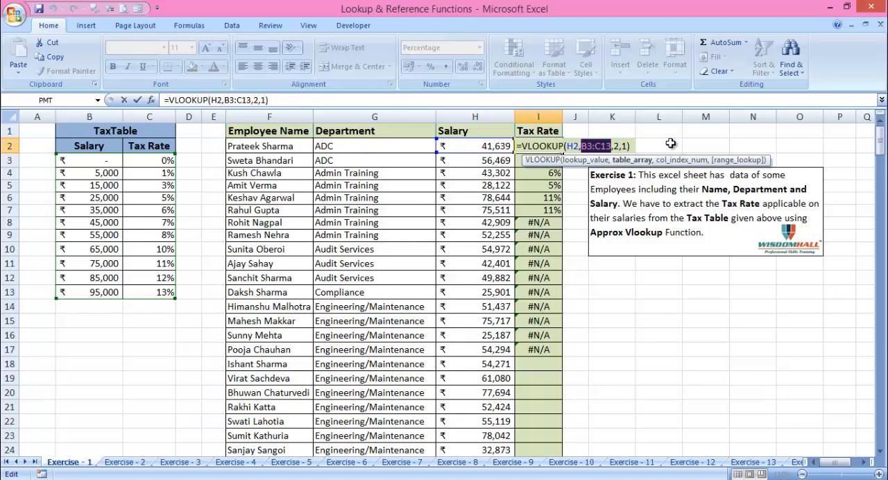
key("F4")
left_click(603, 144)
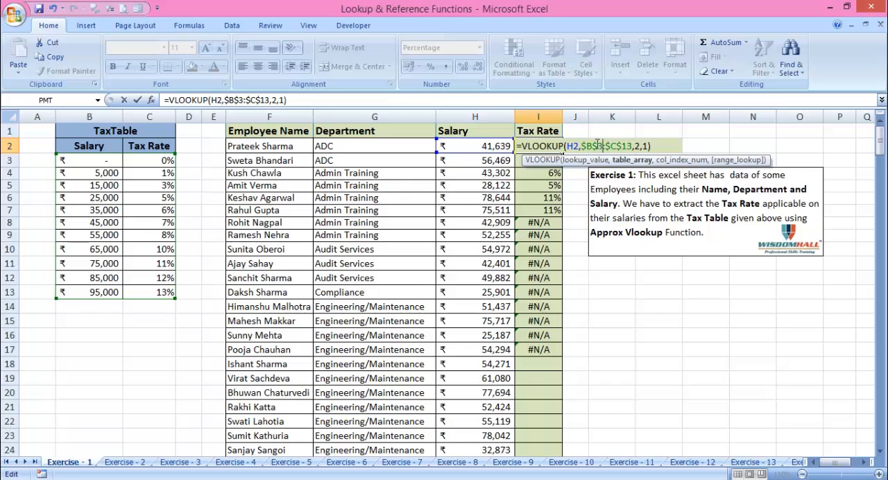
key("Return")
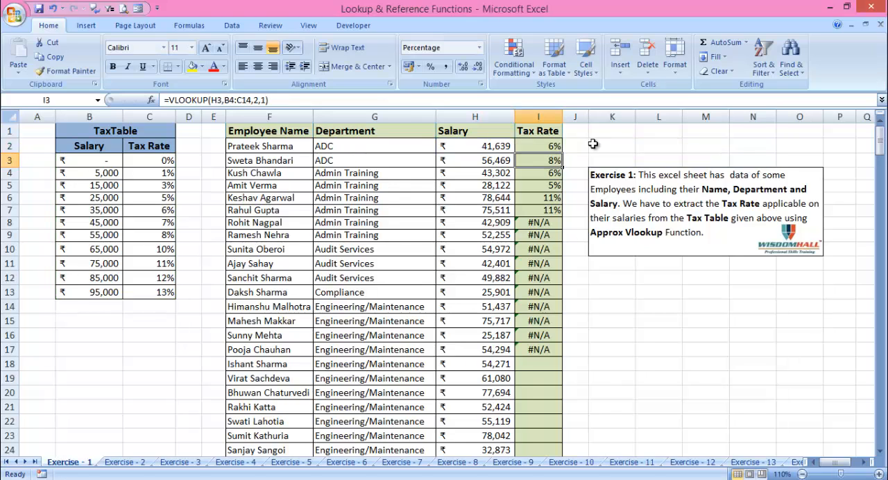
left_click(555, 149)
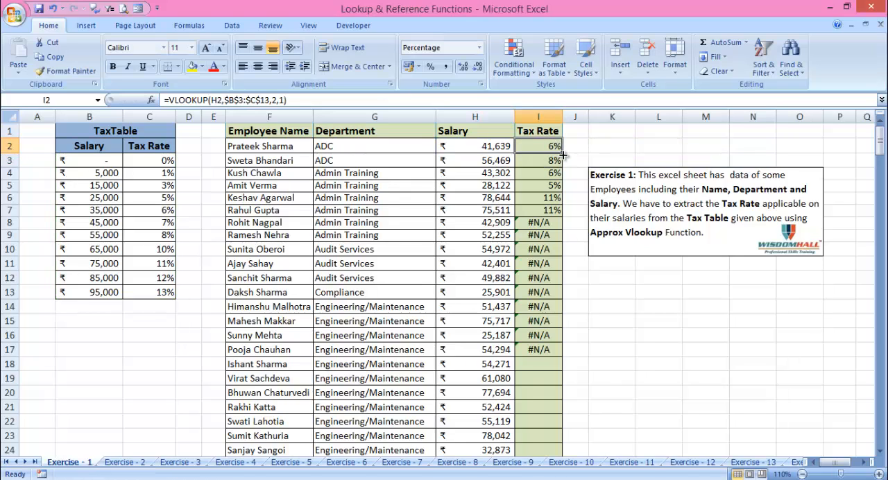
Fill the VLOOKUP formula from I2 down the Tax Rate column, first to I17 and then through the last employee row, I25
double_click(564, 154)
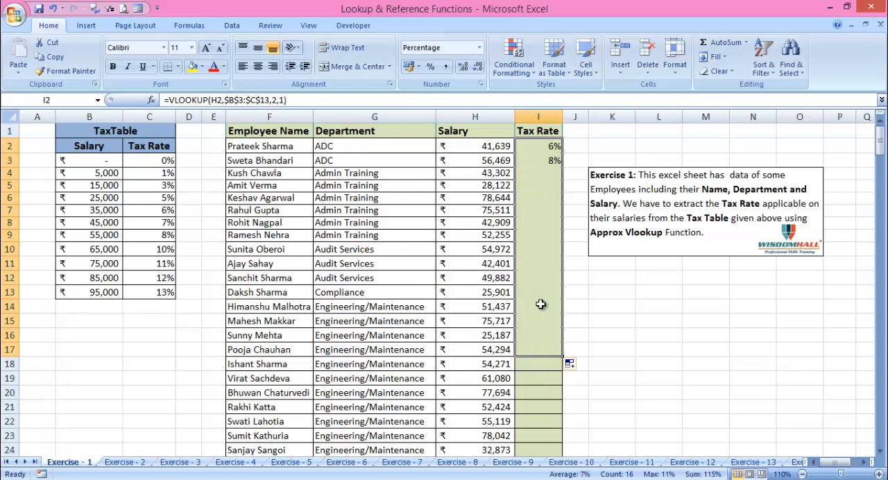
left_click(540, 335)
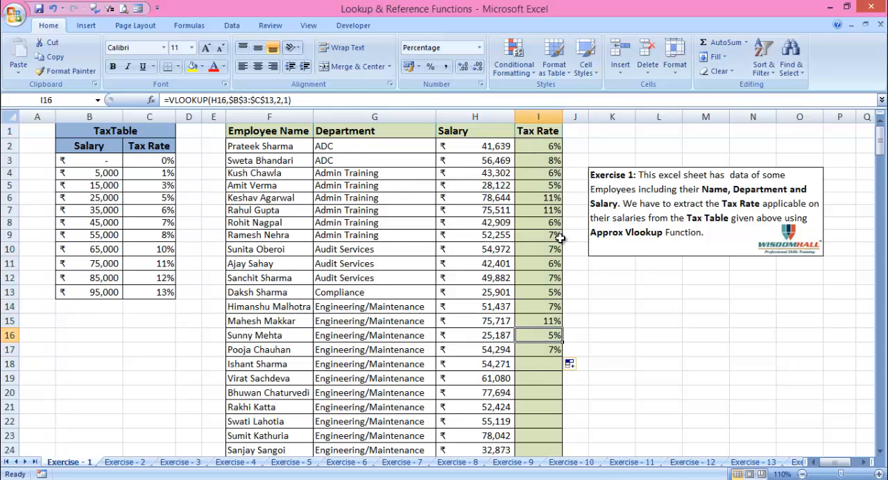
left_click(551, 147)
left_click_drag(563, 153, 555, 436)
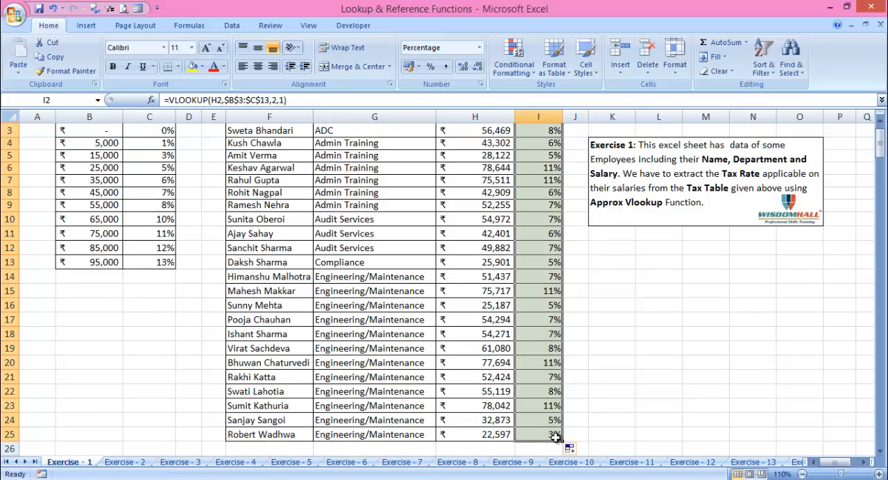
left_click(534, 350)
Review the absolute table array reference inside I2's VLOOKUP formula, leaving the formula as it is
scroll(541, 352, "up", 1)
left_click(527, 146)
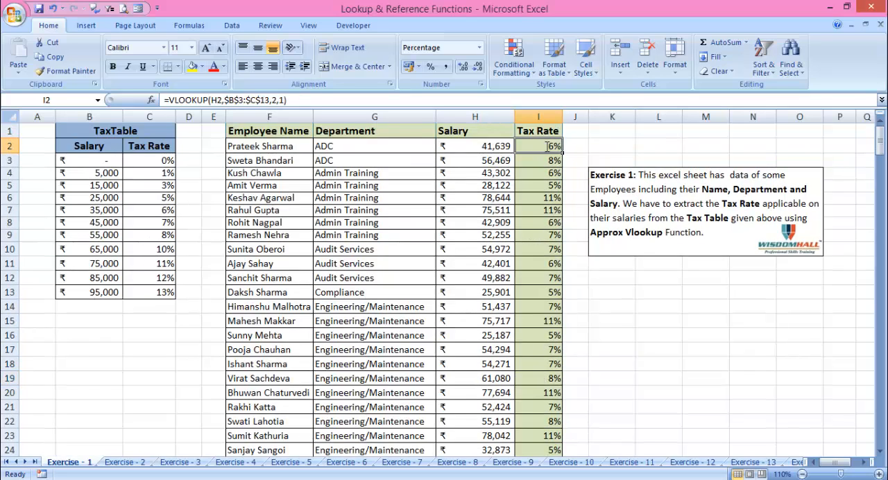
double_click(523, 143)
left_click(594, 146)
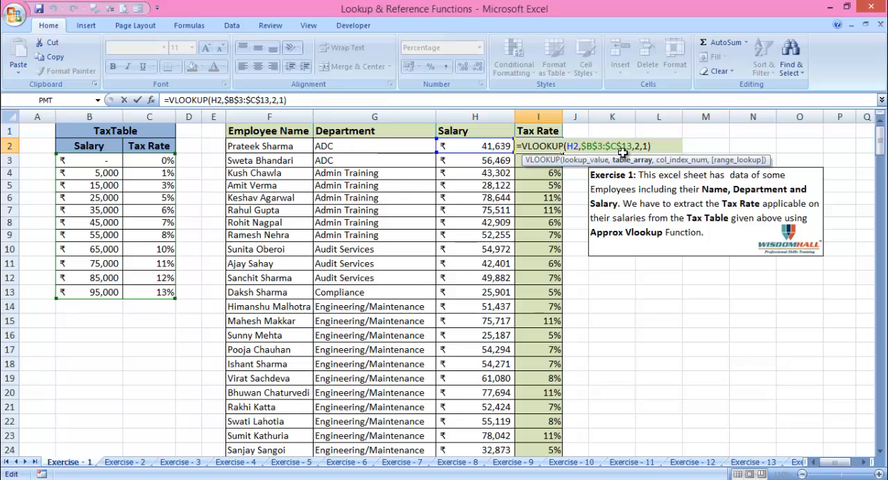
left_click(619, 147)
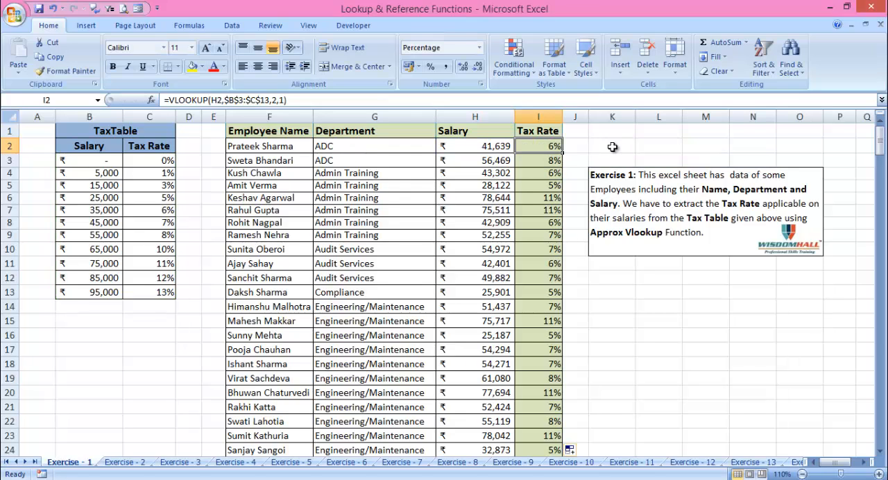